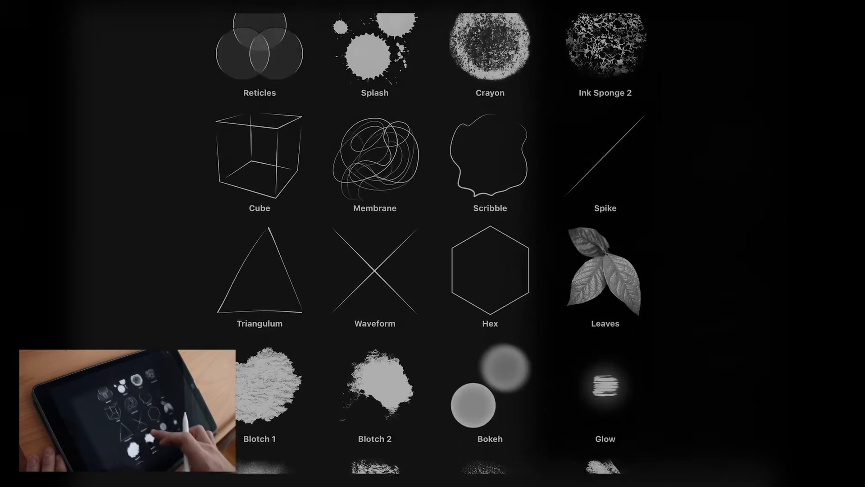
scroll(432, 243, "down", 3)
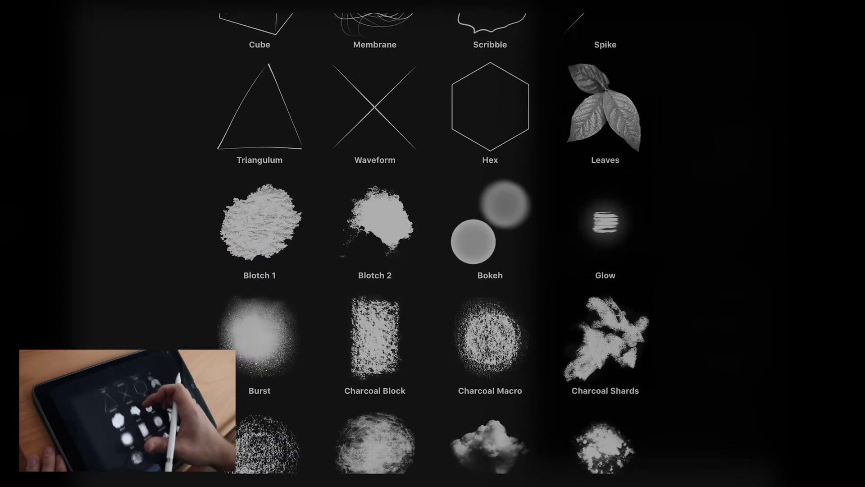
scroll(433, 243, "down", 1)
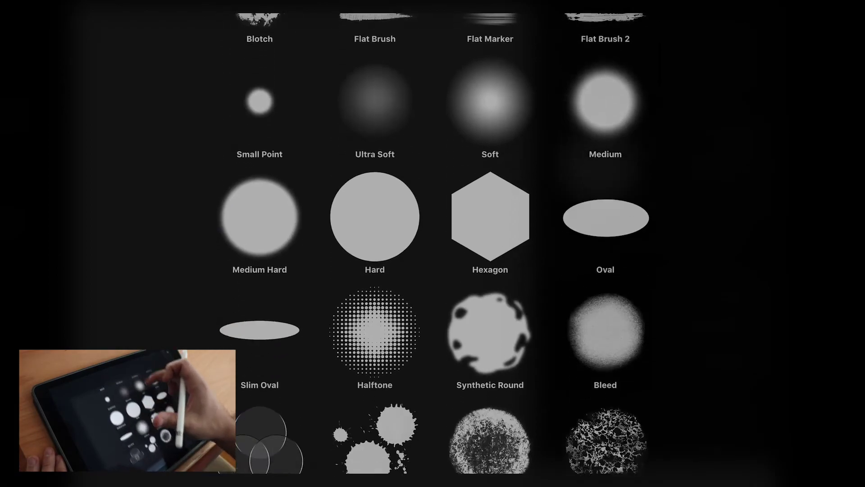
scroll(432, 243, "down", 2)
scroll(432, 244, "down", 4)
scroll(432, 244, "down", 2)
scroll(433, 243, "down", 2)
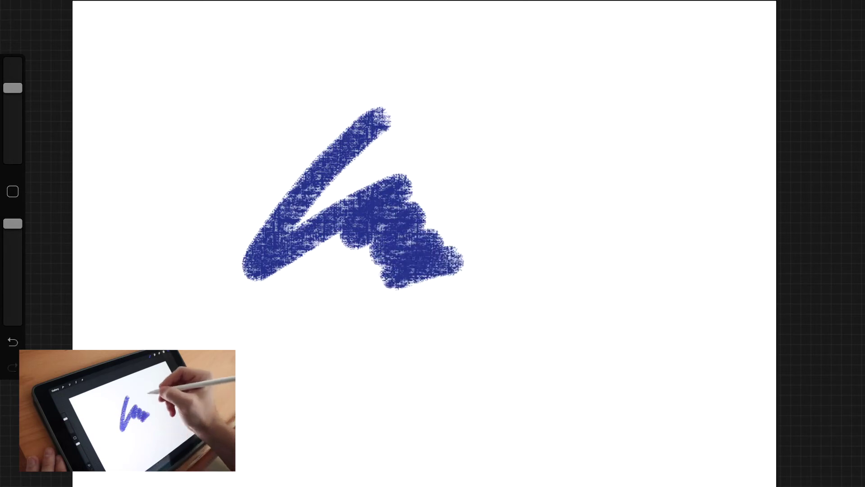
Paint a small blue dab right of the scribble, enlarge the brush, and paint a large blob below
mouse_move(500, 141)
left_mouse_down()
mouse_move(521, 186)
mouse_move(544, 198)
left_mouse_up()
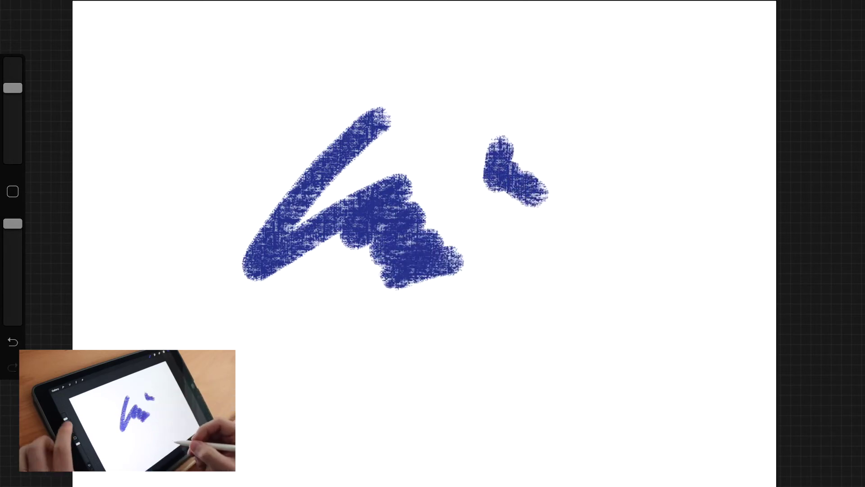
left_click_drag(13, 87, 12, 69)
mouse_move(284, 338)
left_mouse_down()
mouse_move(312, 385)
mouse_move(375, 406)
left_mouse_up()
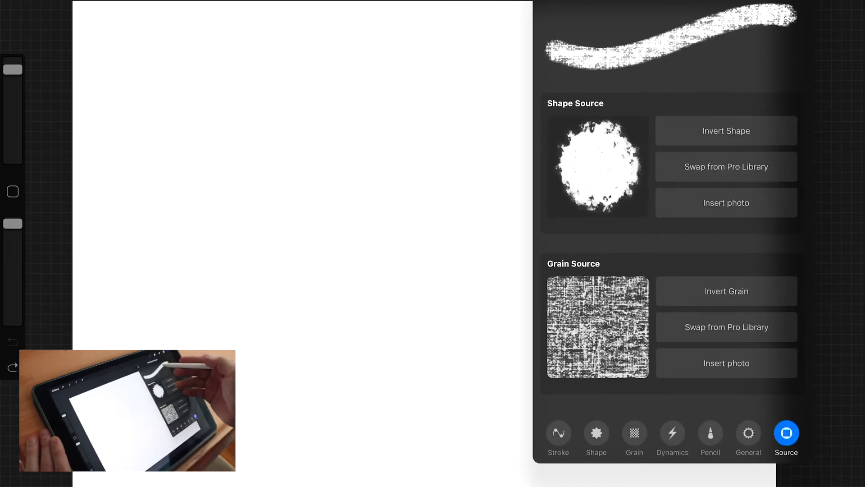
In the brush's Stroke settings, set the pressure taper opacity to 41.7%
left_click(558, 433)
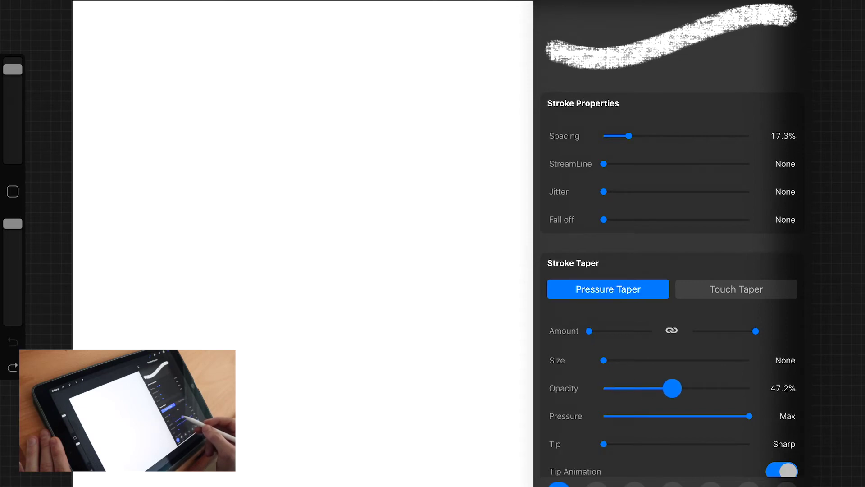
left_click_drag(637, 388, 664, 388)
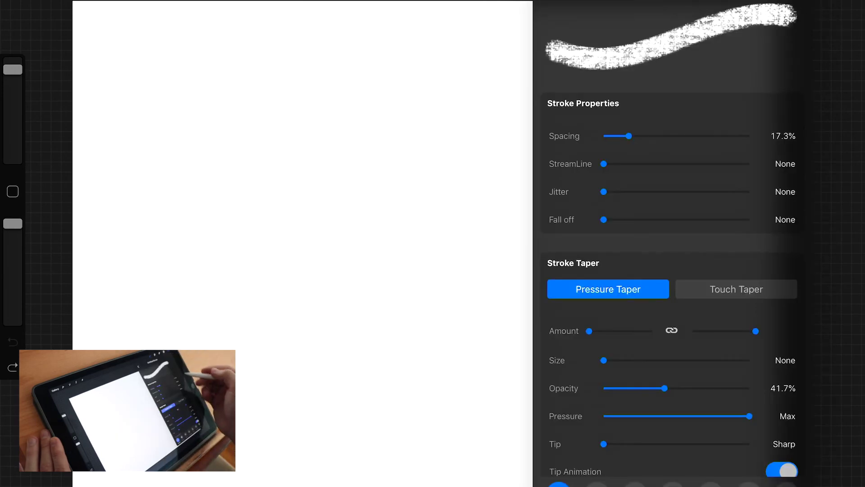
Make Apple Pencil pressure control the brush's opacity, set to 76%
left_click(672, 433)
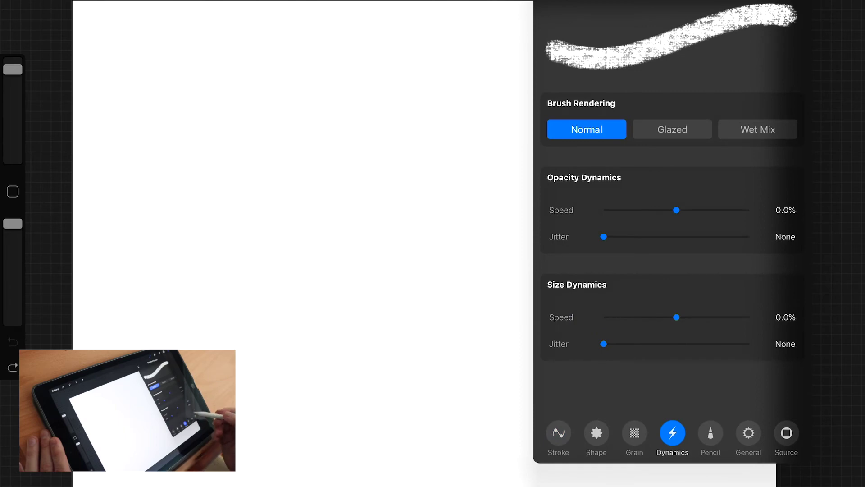
left_click(711, 433)
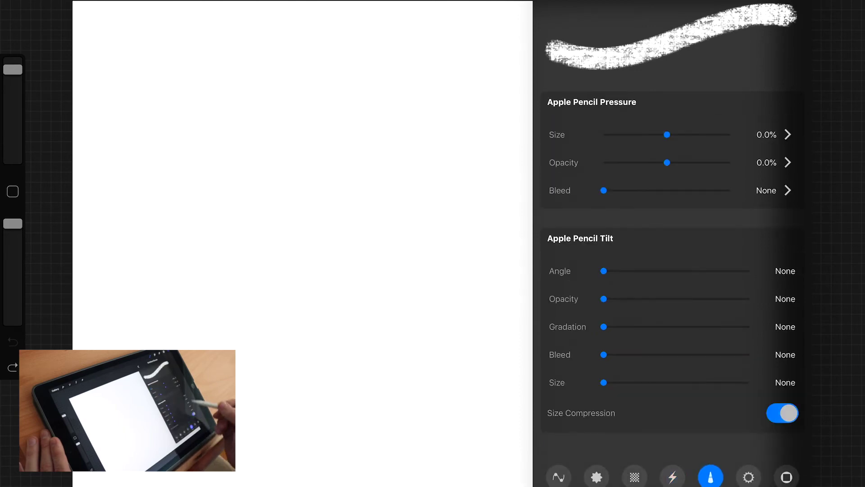
mouse_move(667, 162)
left_mouse_down()
mouse_move(730, 162)
mouse_move(702, 162)
left_mouse_up()
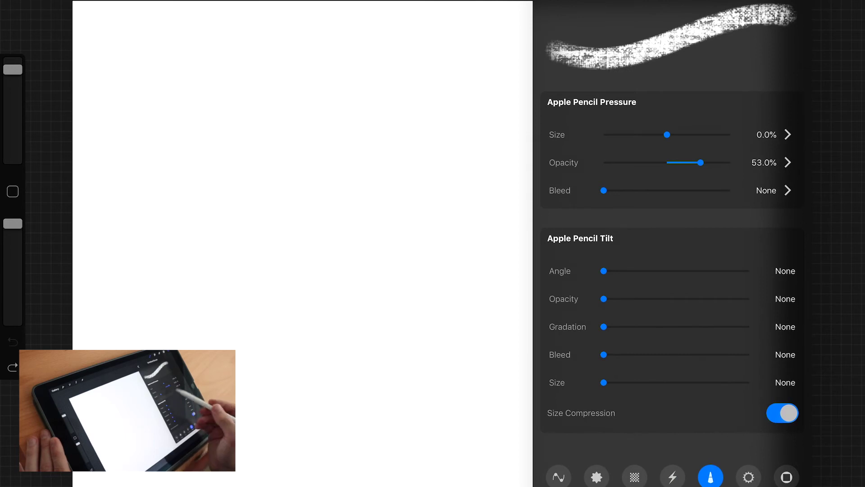
left_click_drag(700, 163, 713, 162)
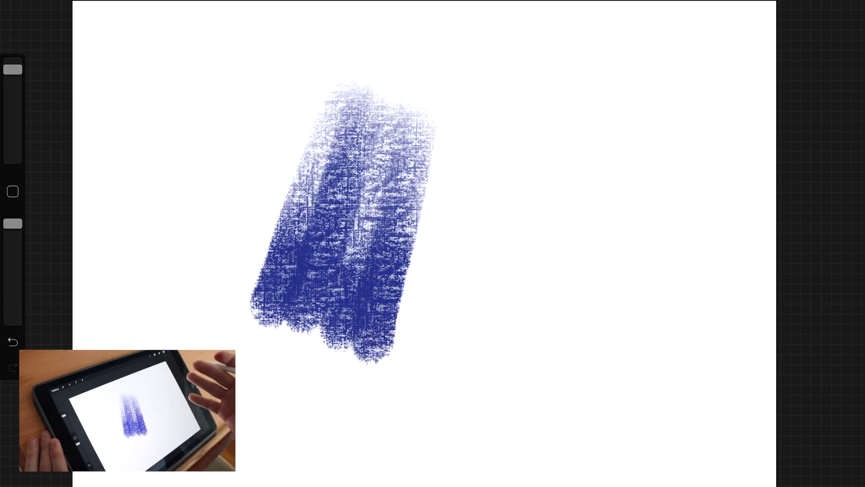
Undo the recent vertical test strokes, leaving one slanted pressure-faded band
key("ctrl+z")
key("ctrl+z")
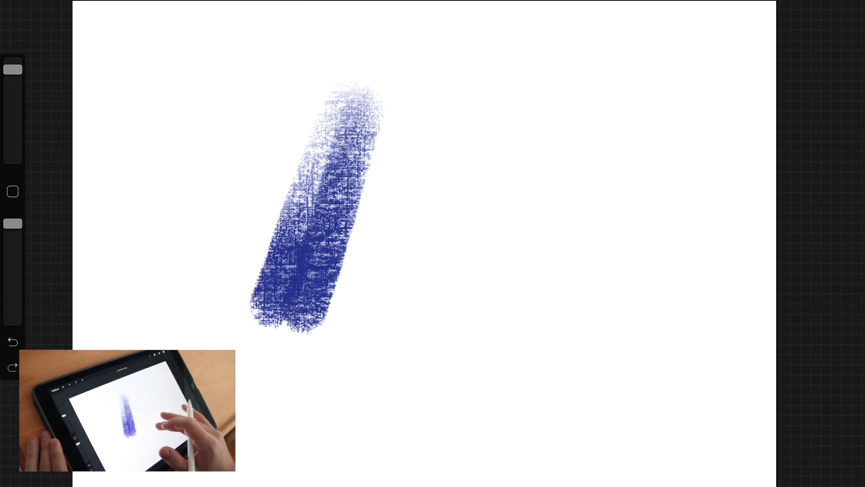